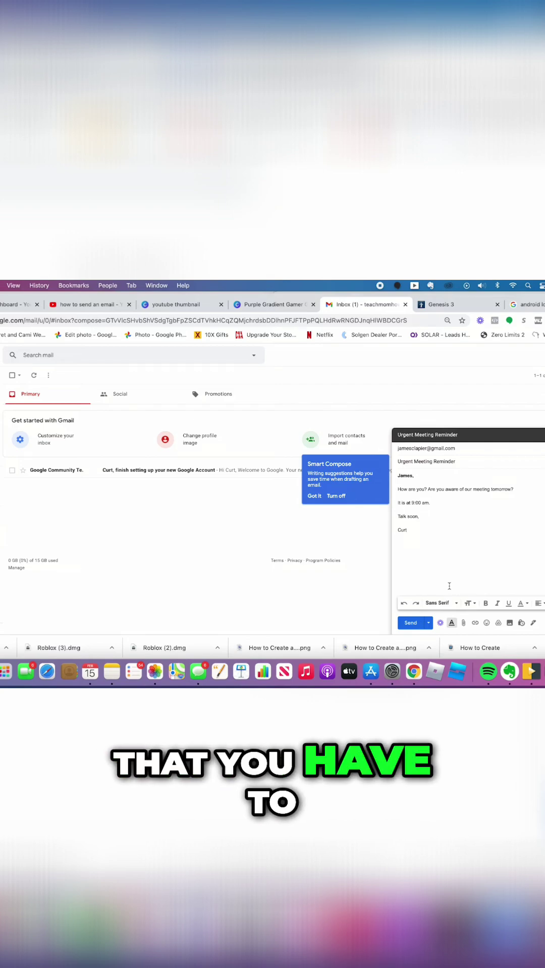
Step: Drag the downloaded 6.7 MB file into the Urgent Meeting Reminder draft as an attachment
drag(480, 649, 454, 560)
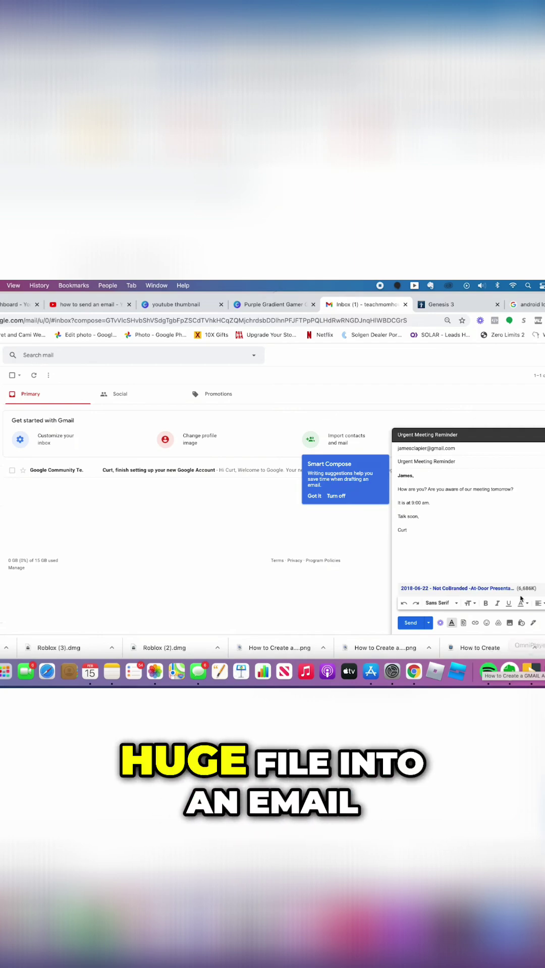
Step: Paste the 'How to send an email on a computer' thumbnail inline into the message body
key(super+v)
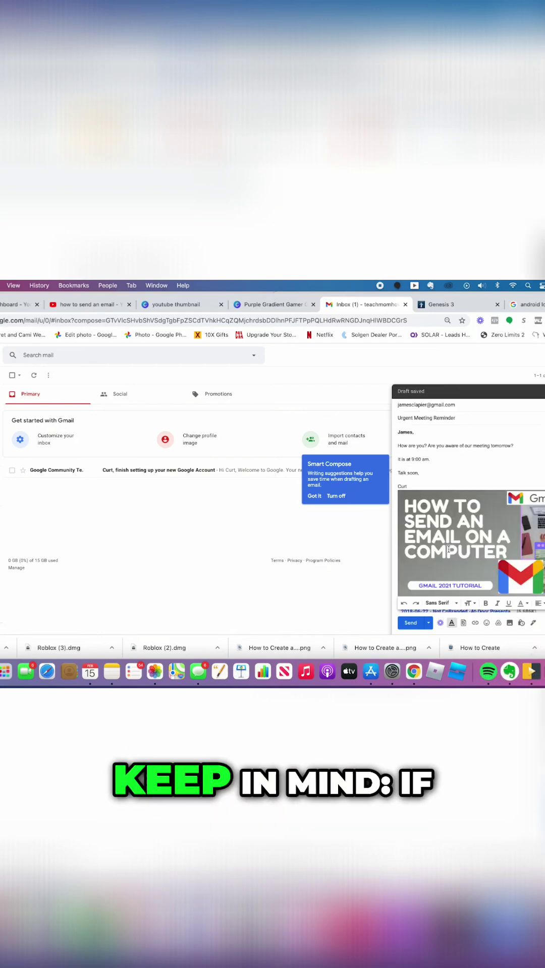
scroll(446, 537, down, 2)
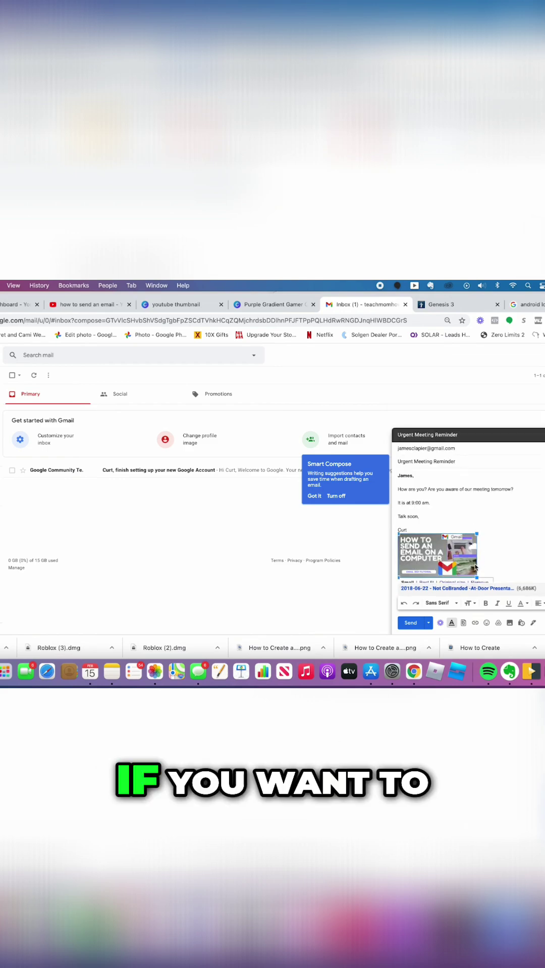
Step: Drag the inline tutorial thumbnail's corner handle to adjust its size
drag(474, 564, 490, 583)
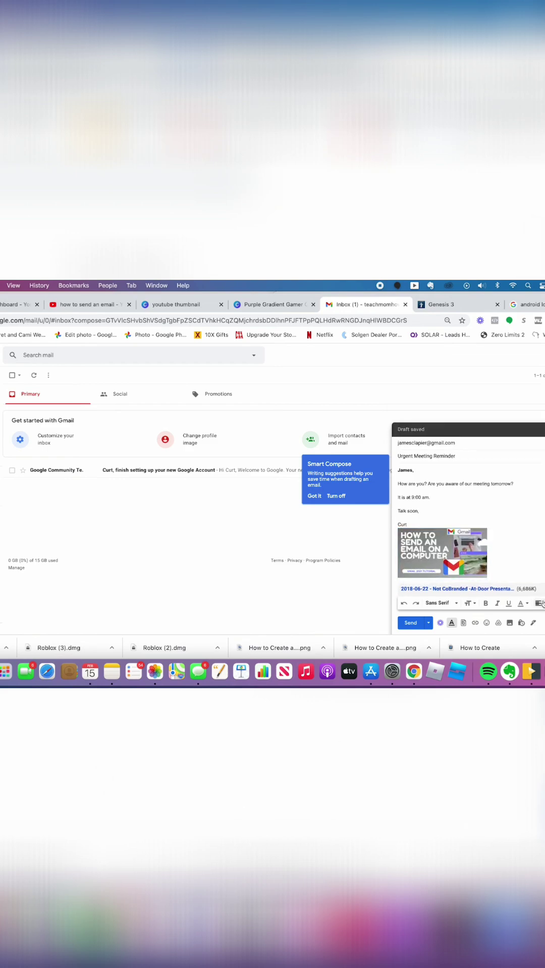